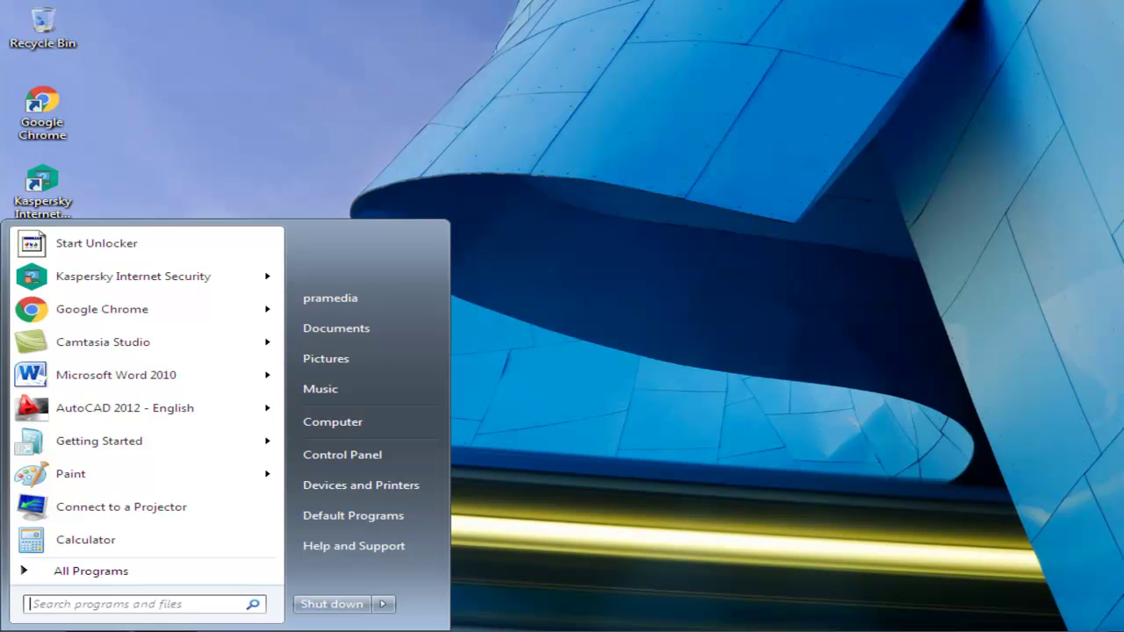
- Open the System page of the Control Panel to review the computer's basic information
click(354, 460)
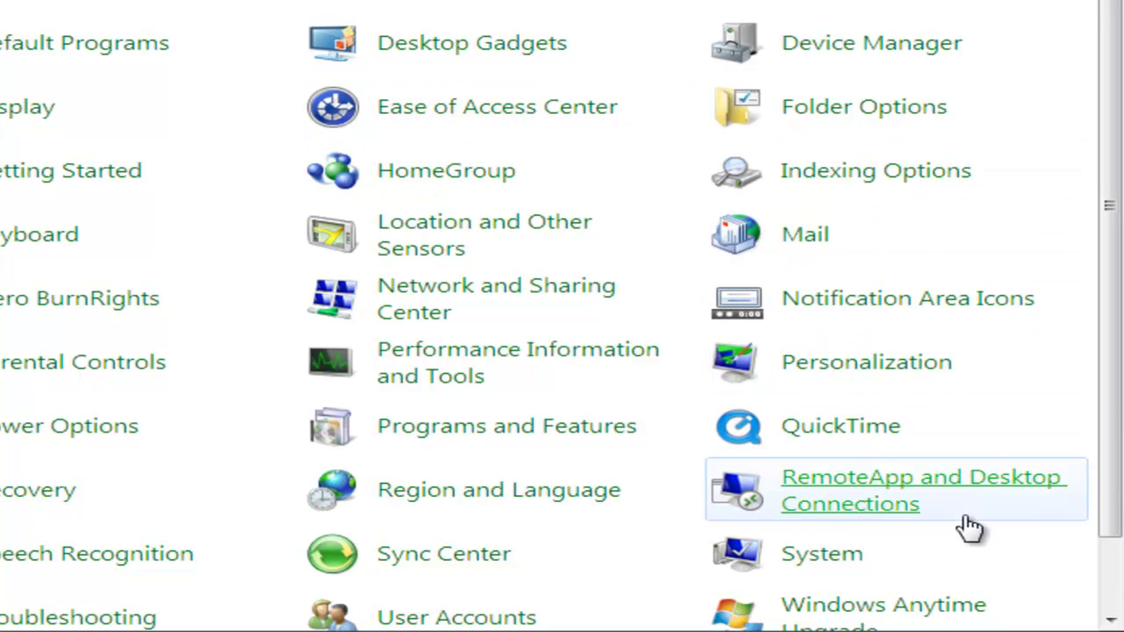
drag(1106, 514, 1108, 597)
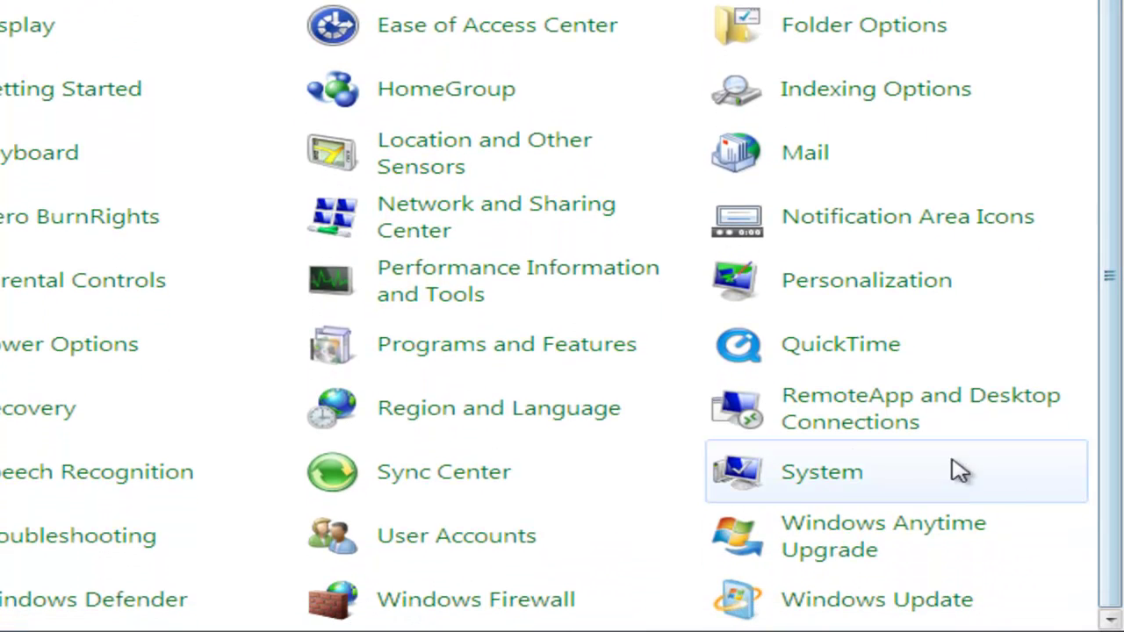
click(816, 478)
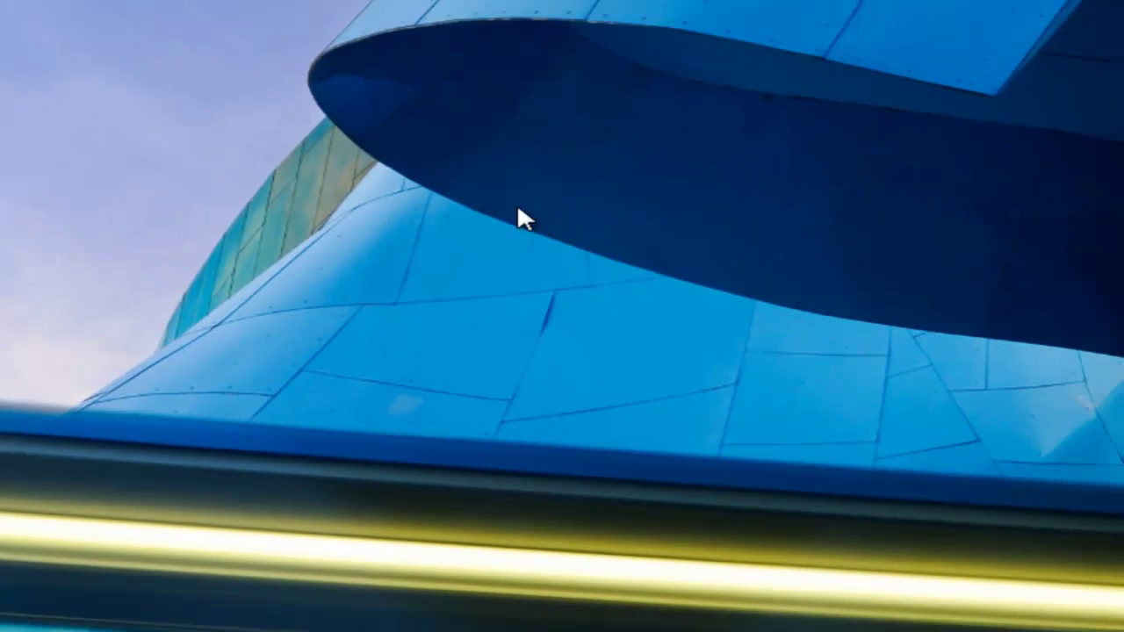
- Open the Network and Sharing Center, view the network adapters under Change adapter settings, and return to the overview
key(super)
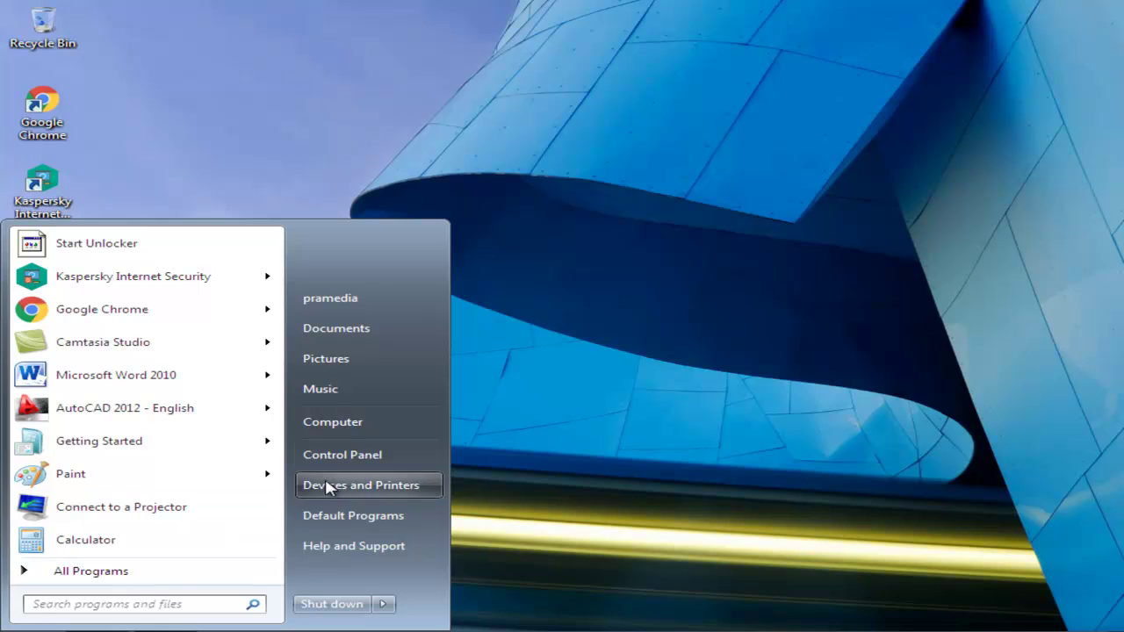
click(353, 457)
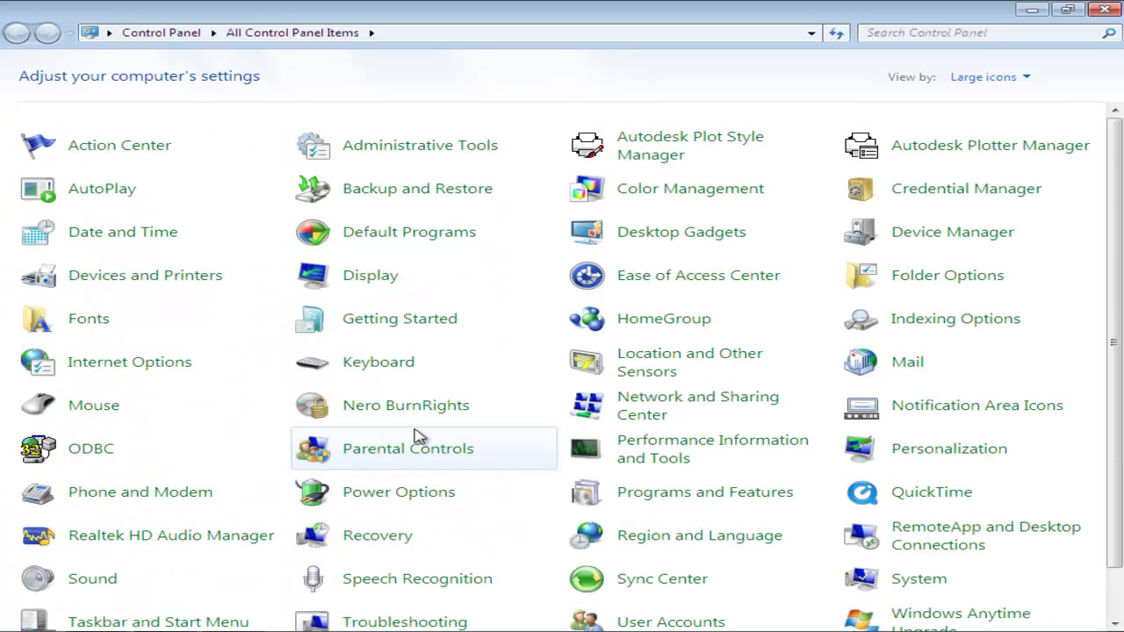
click(696, 406)
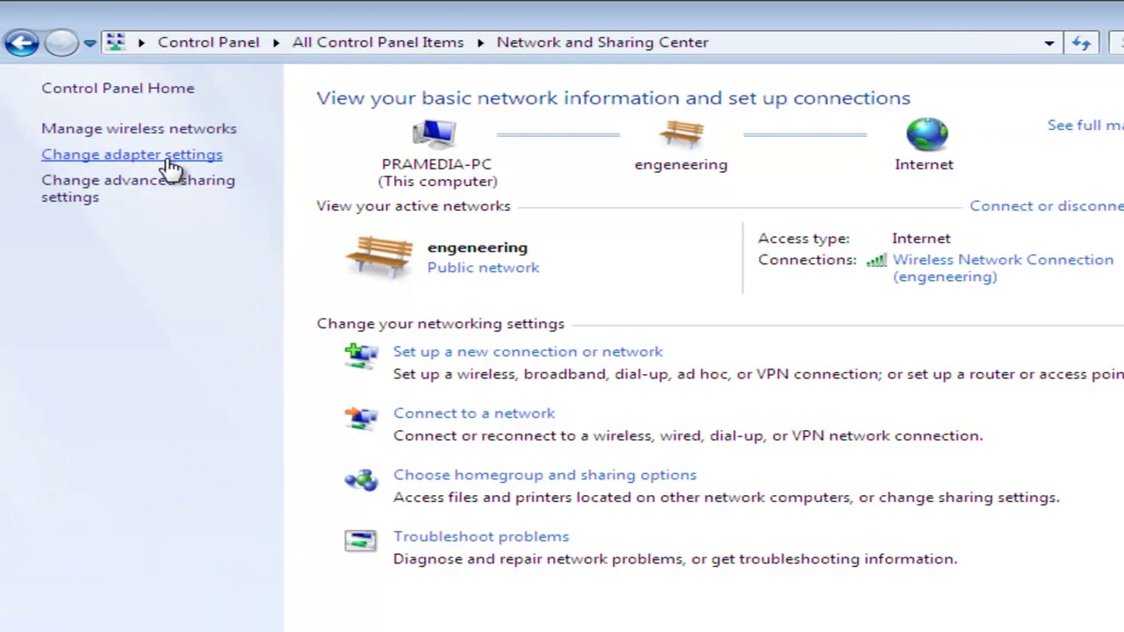
click(171, 156)
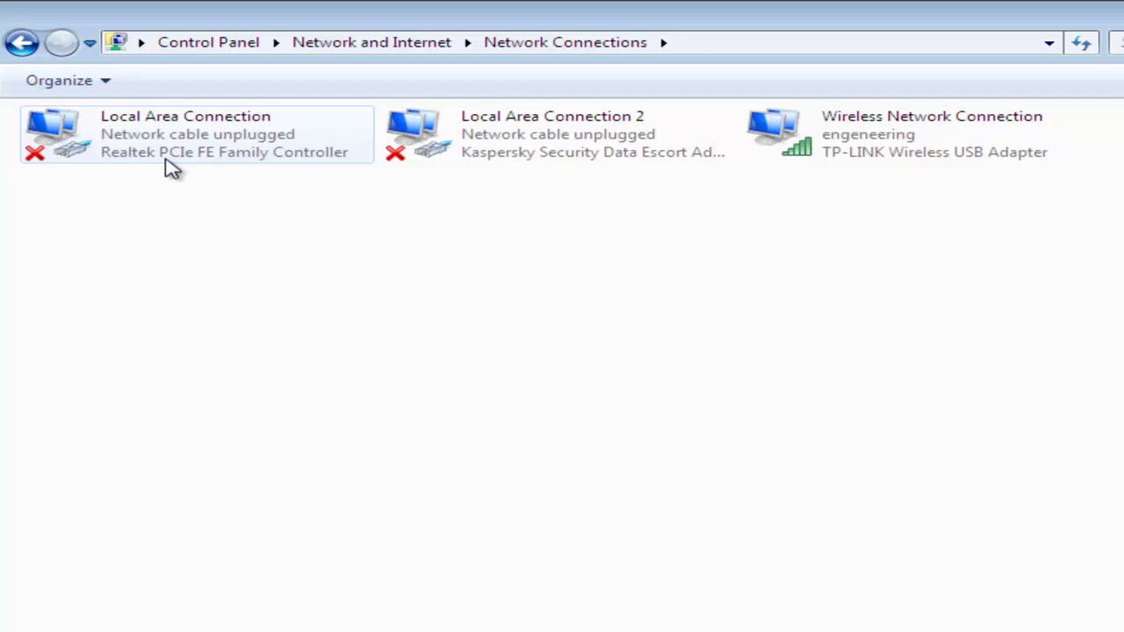
click(21, 43)
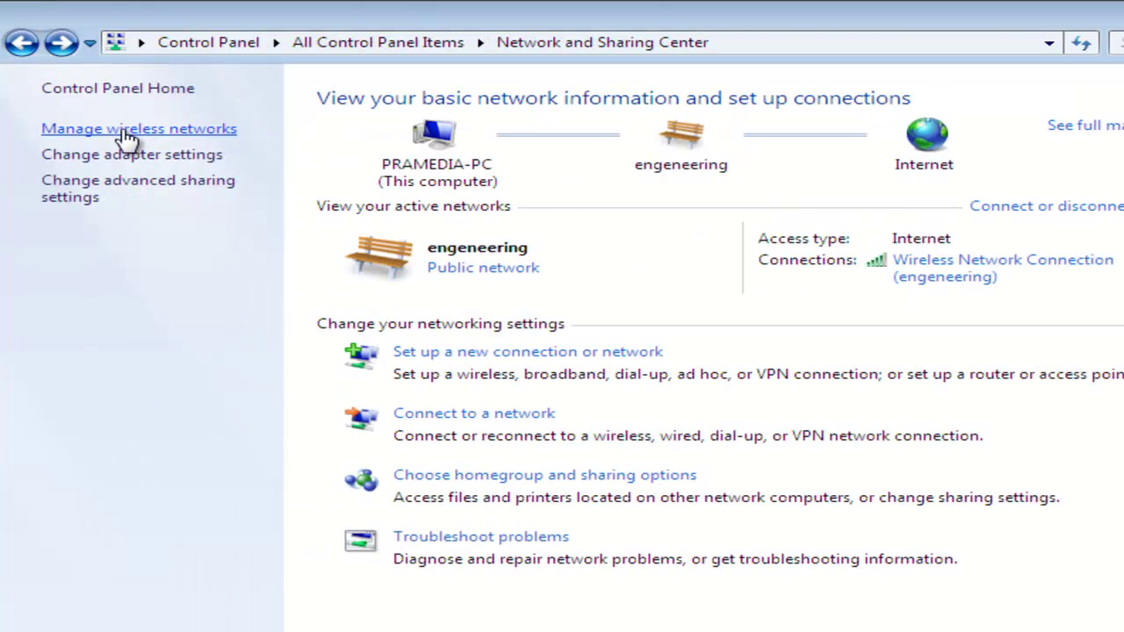
- Review the advanced sharing settings and the managed wireless networks, and close the Control Panel
click(136, 193)
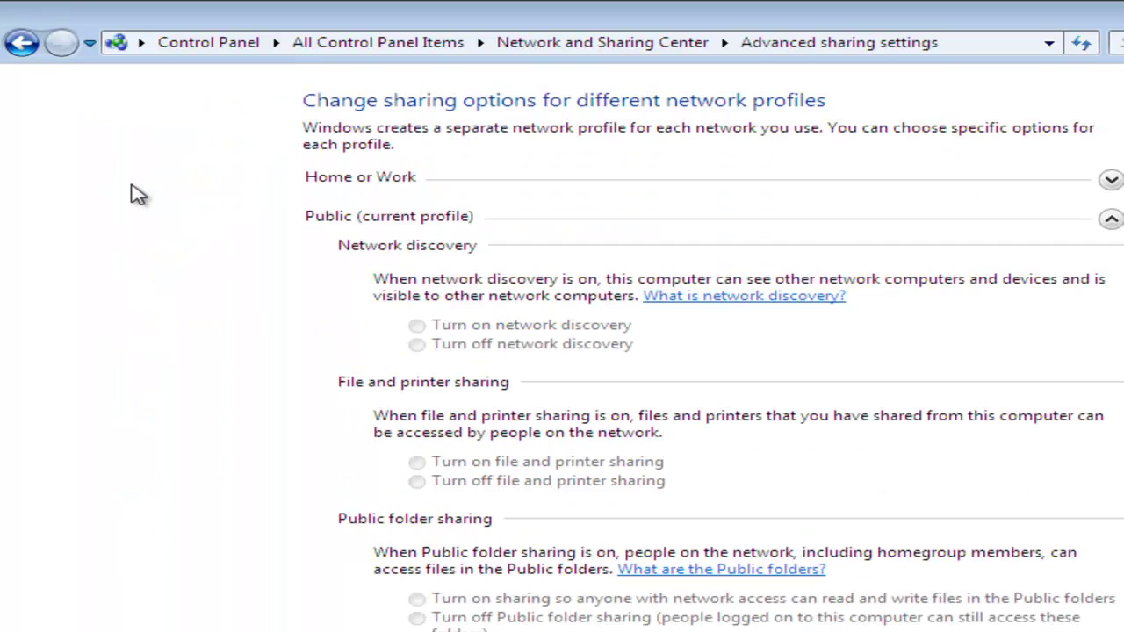
click(17, 45)
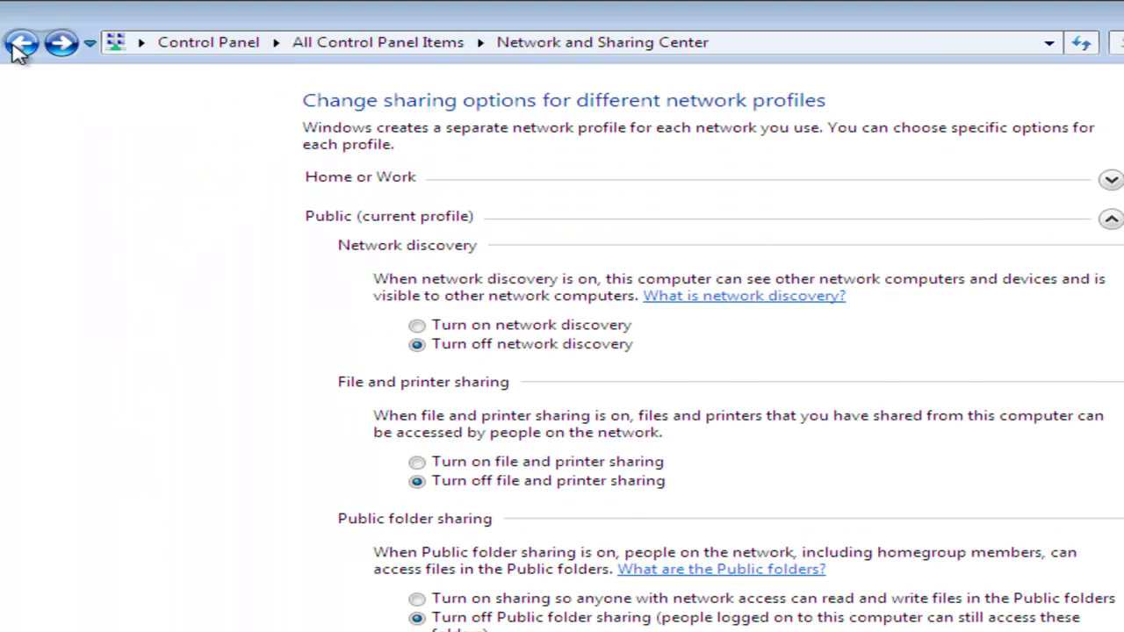
click(115, 132)
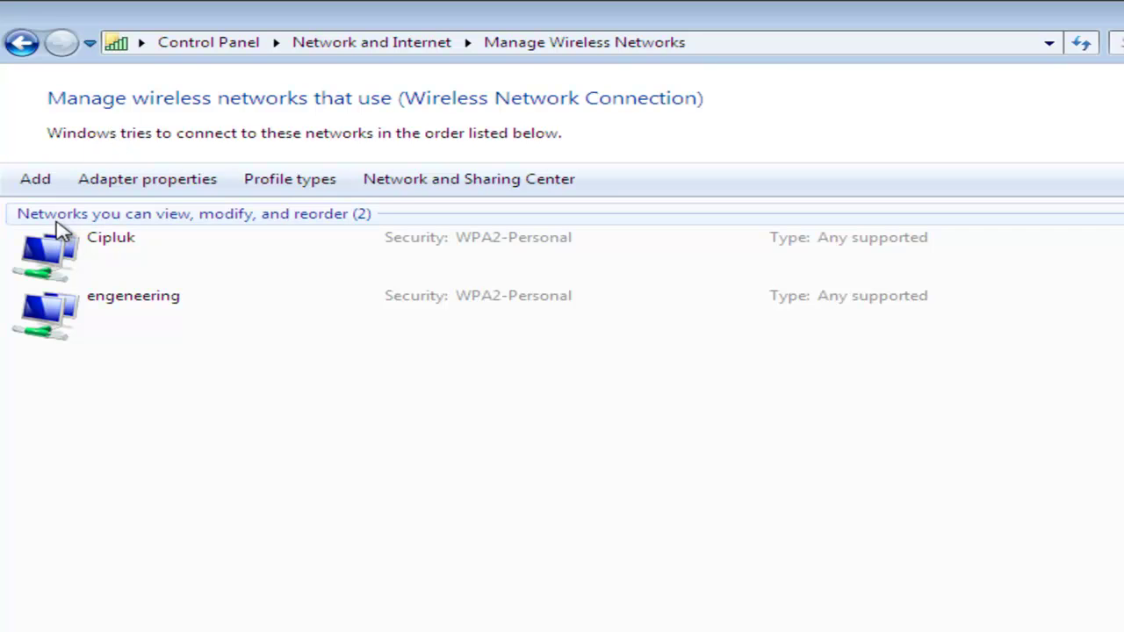
click(22, 44)
click(24, 43)
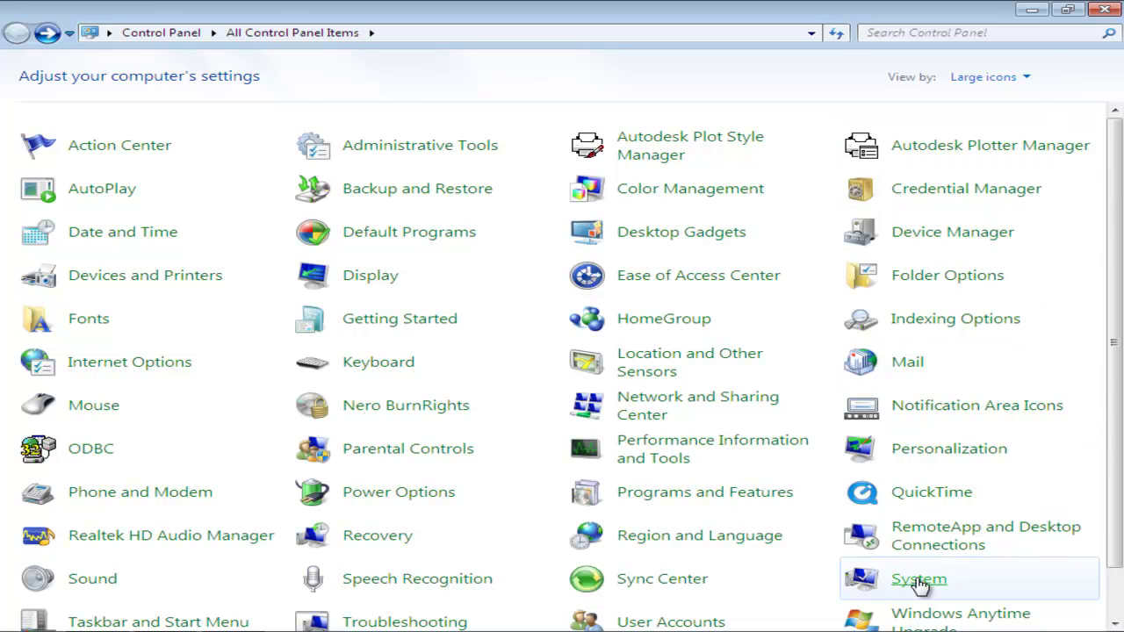
click(1102, 12)
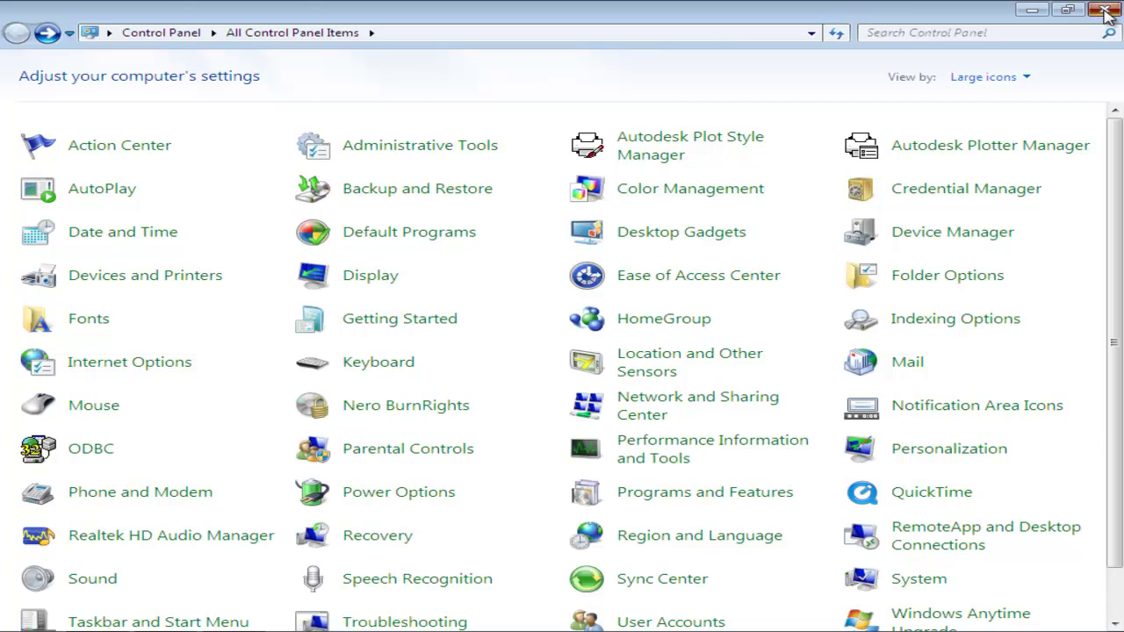
- Run dxdiag to view the system information in the DirectX Diagnostic Tool
key(super)
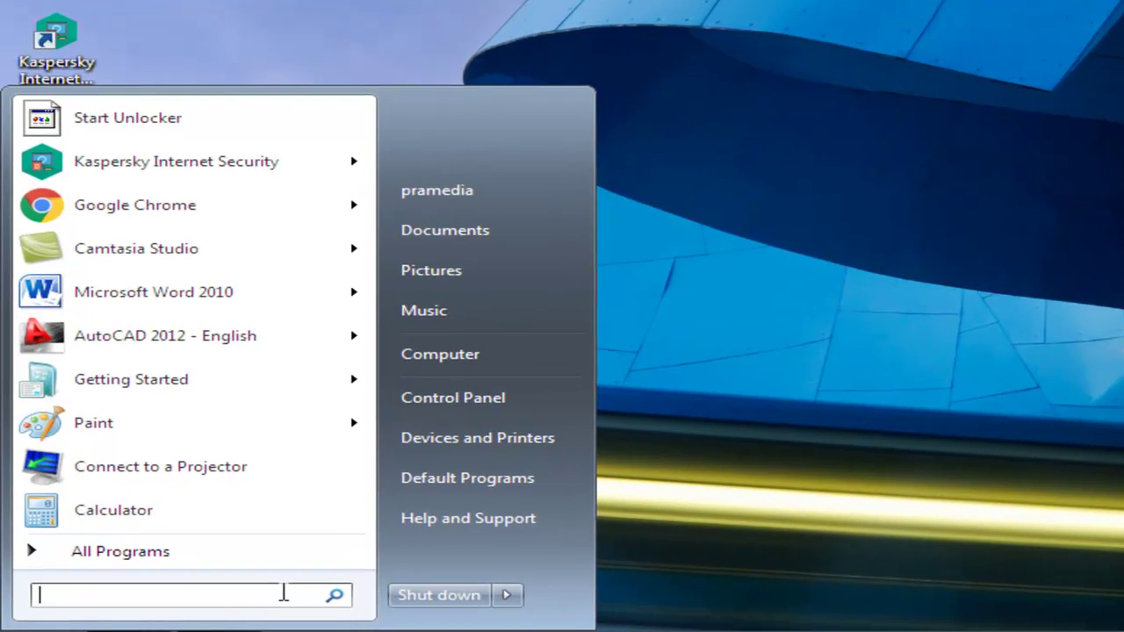
text(dx)
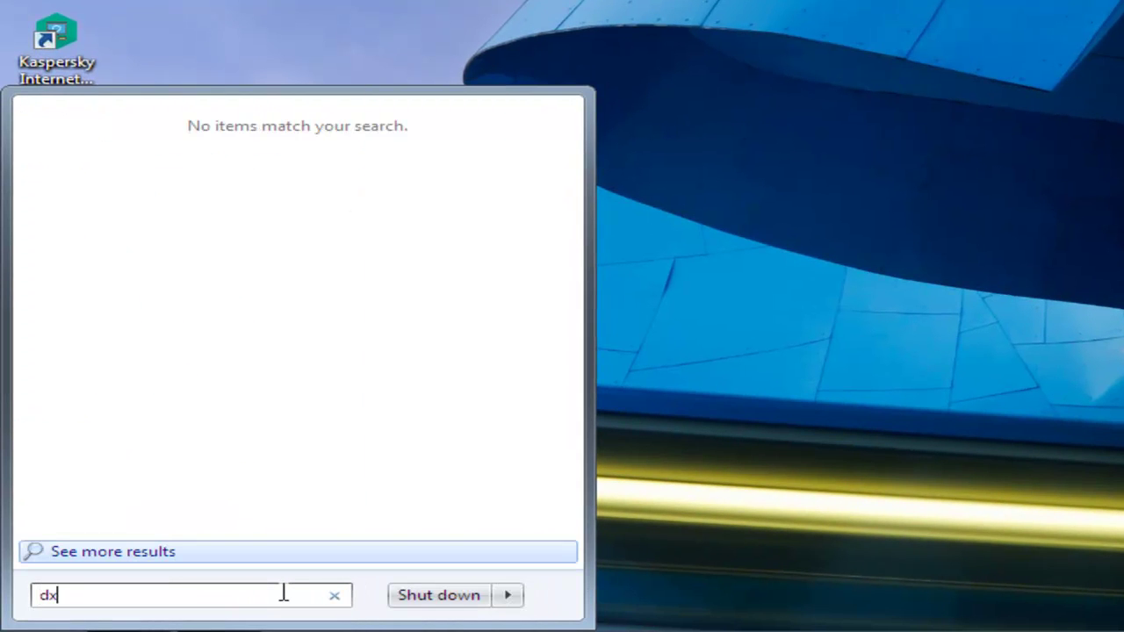
text(diag)
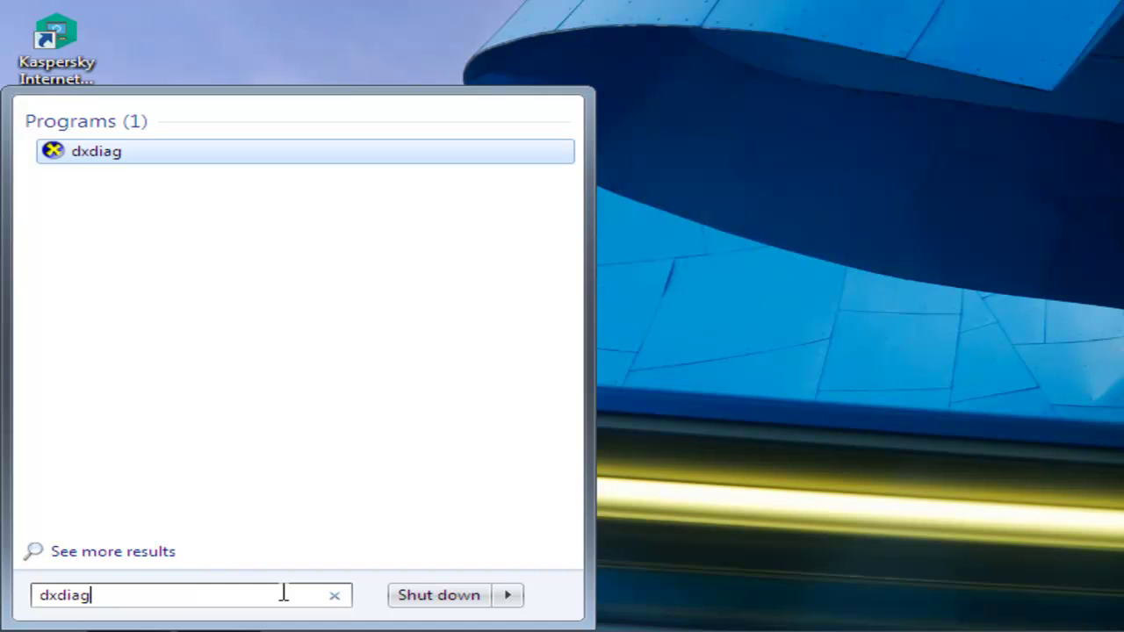
key(Return)
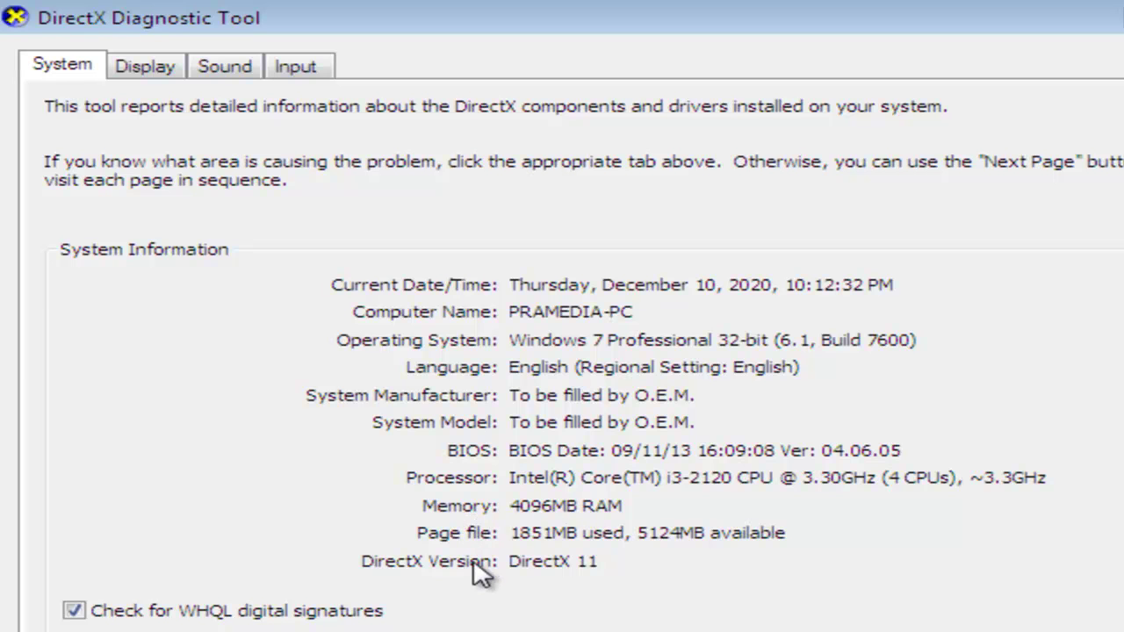
- Review the display, sound and input device details in the DirectX Diagnostic Tool and close it
click(156, 69)
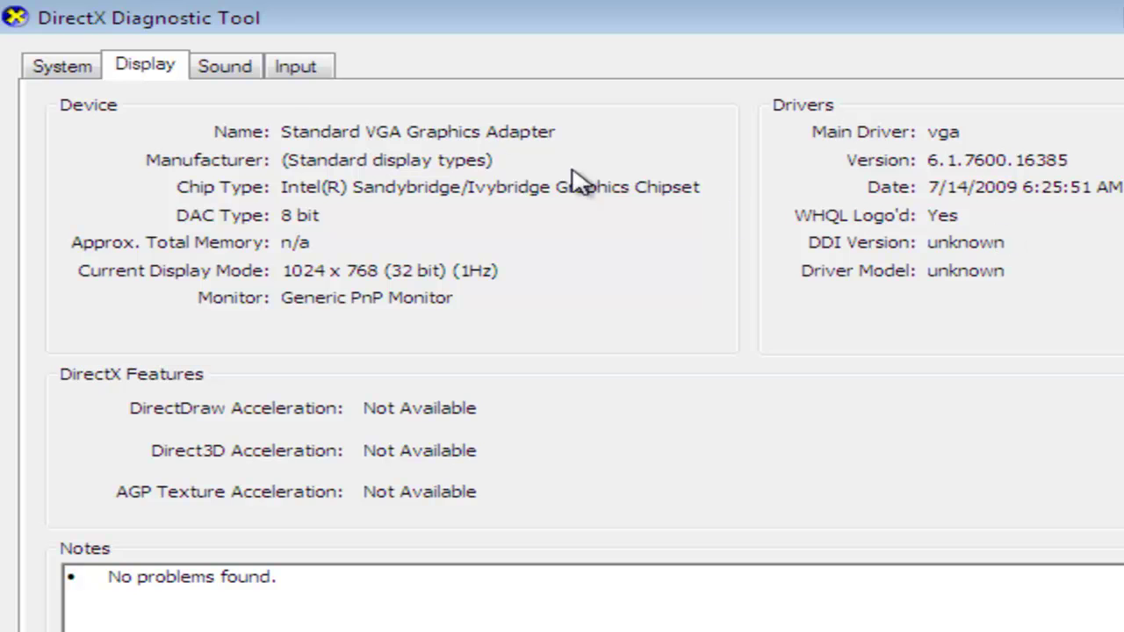
click(239, 75)
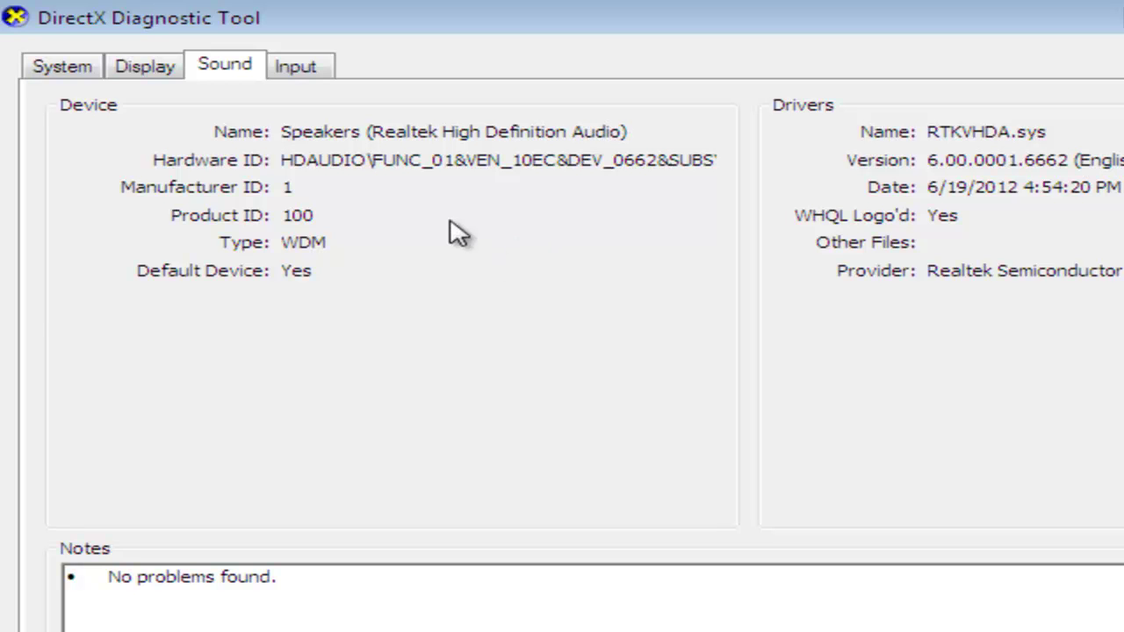
click(303, 70)
click(219, 77)
click(307, 72)
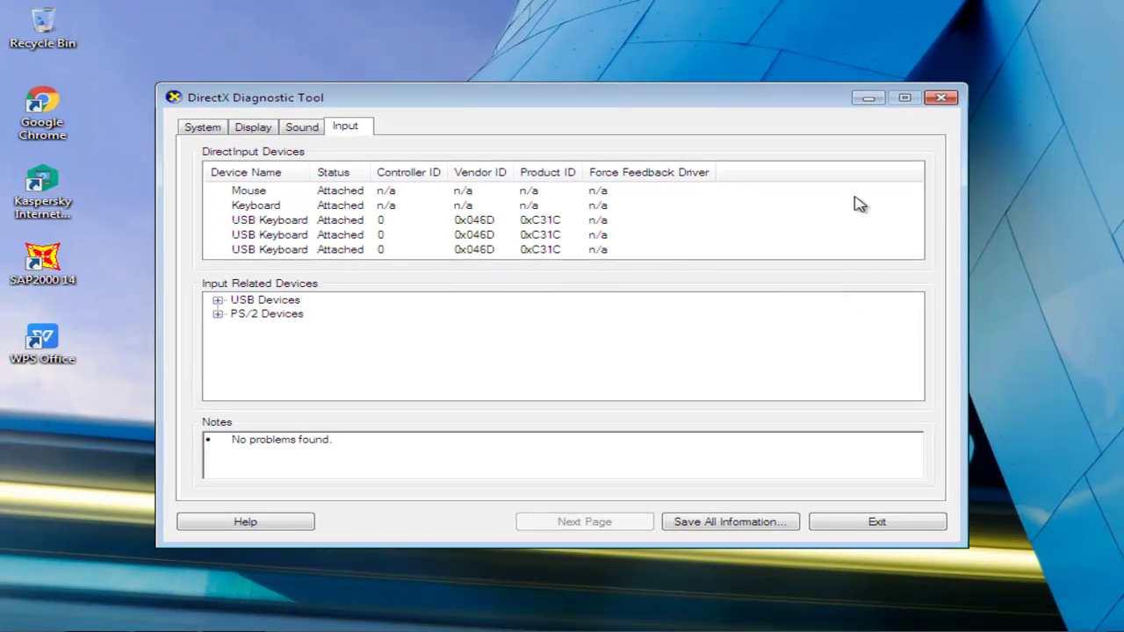
click(937, 100)
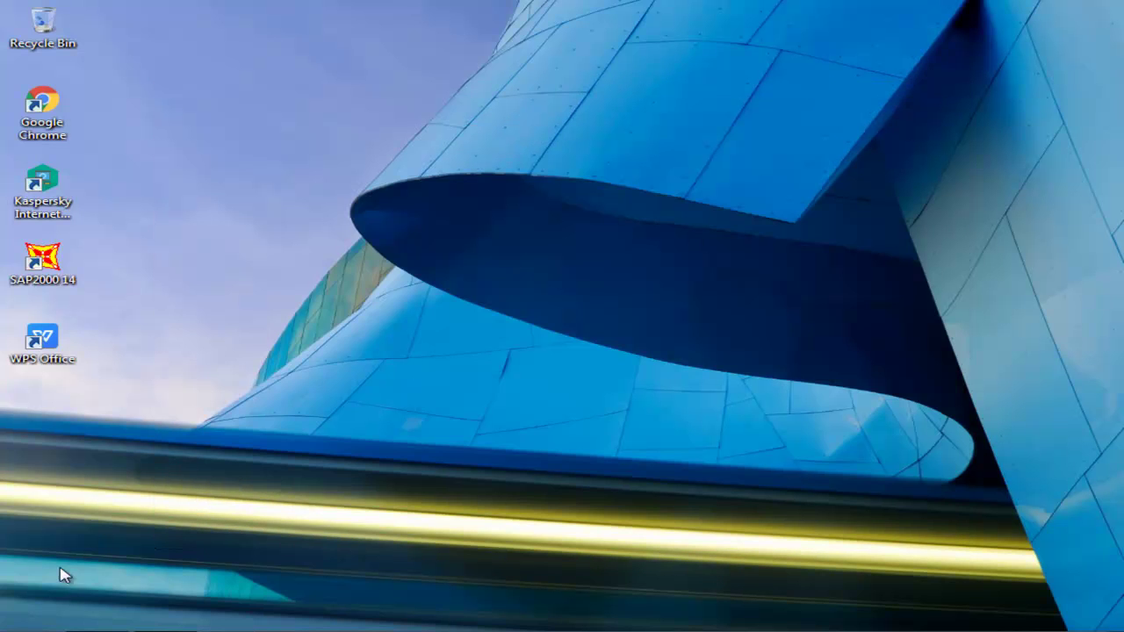
- Open Device Manager from the Control Panel's System page
key(super)
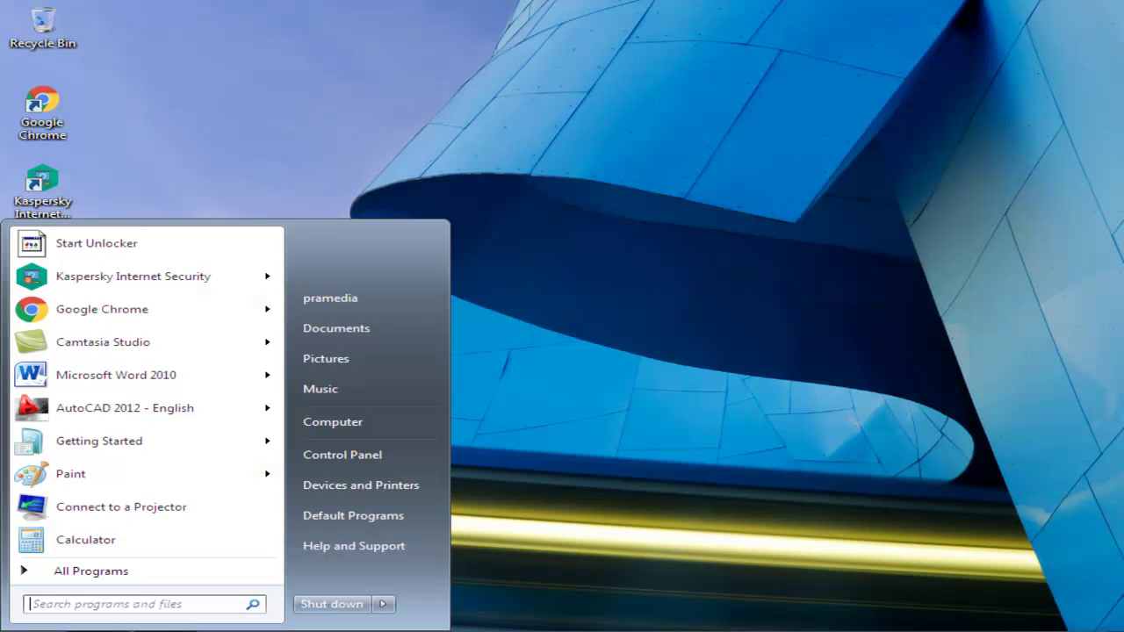
click(360, 454)
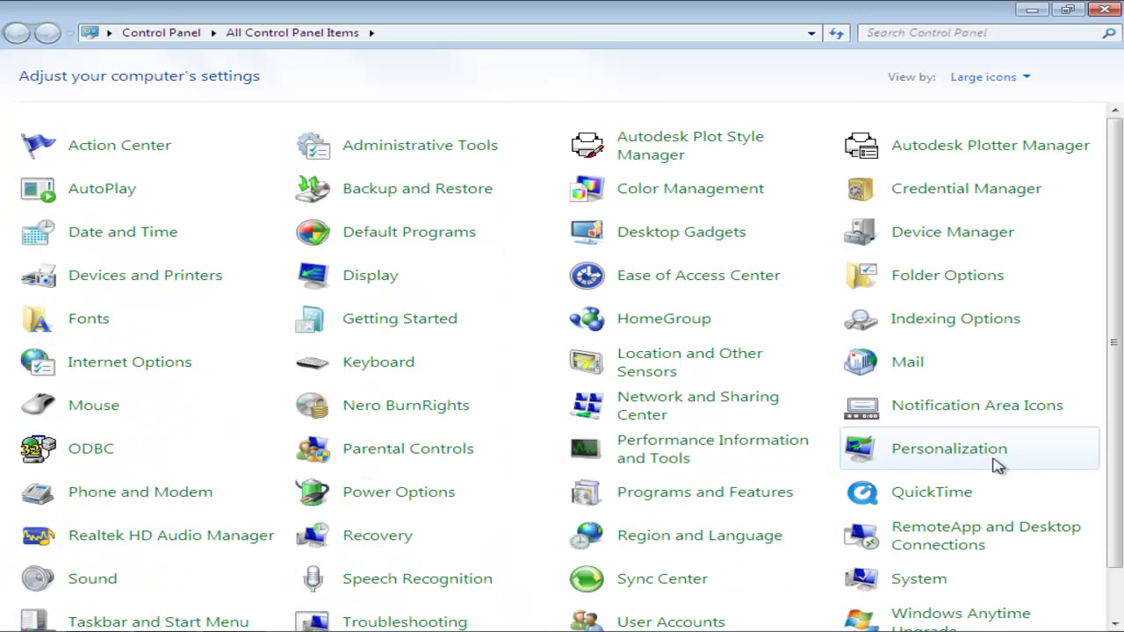
click(918, 580)
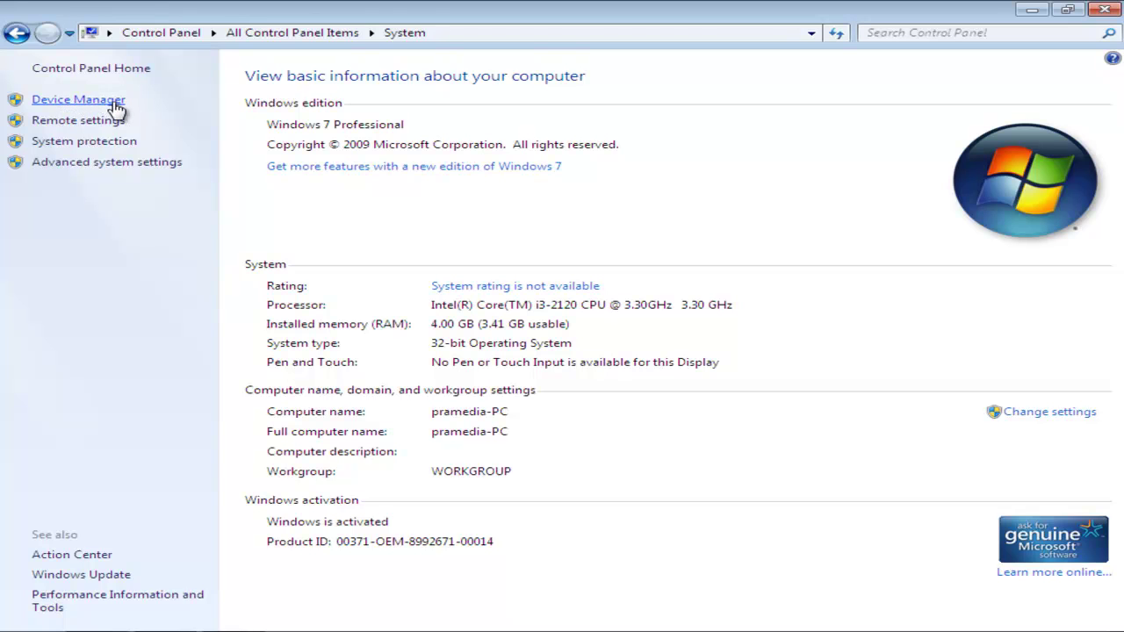
click(79, 100)
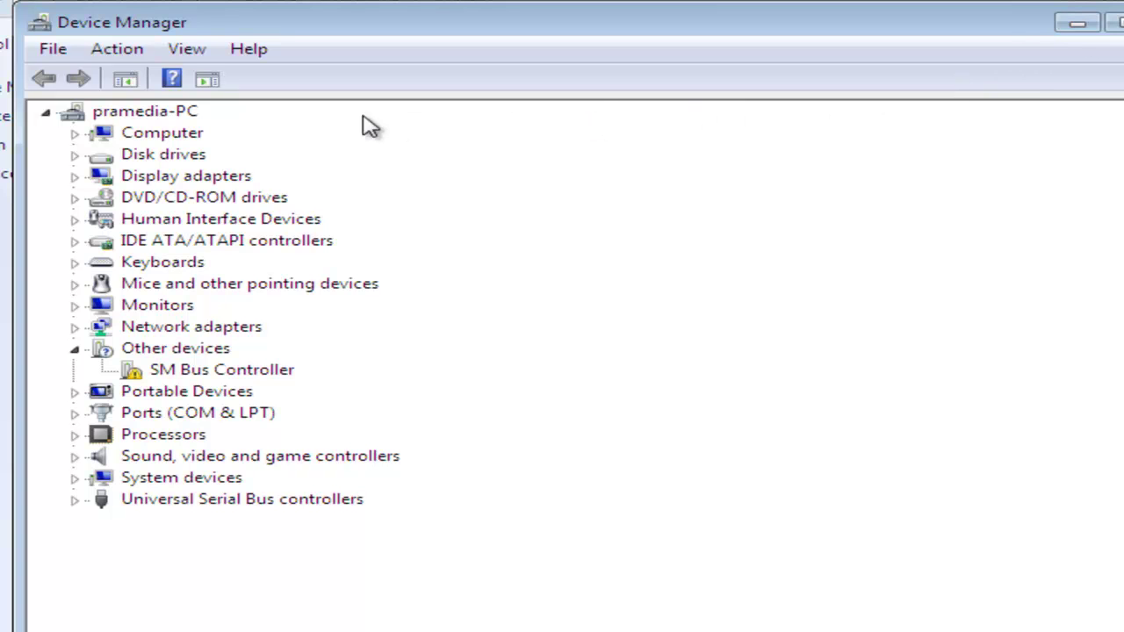
- Expand the Computer, Disk drives, Display adapters, DVD/CD-ROM drives and Human Interface Devices categories to inspect their devices
click(75, 133)
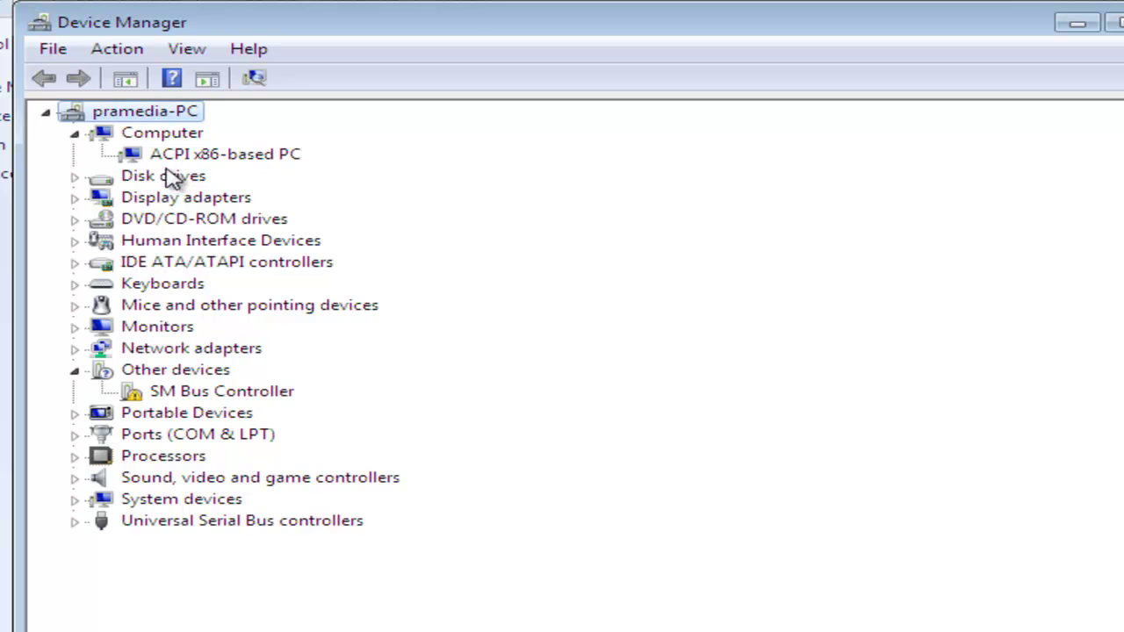
click(75, 178)
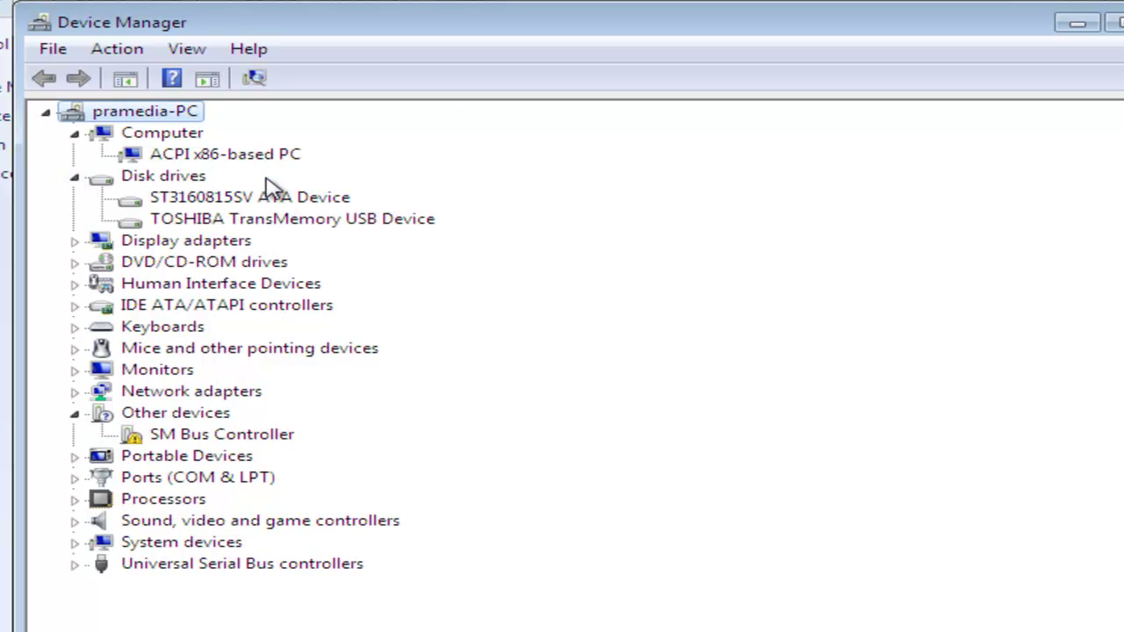
click(76, 243)
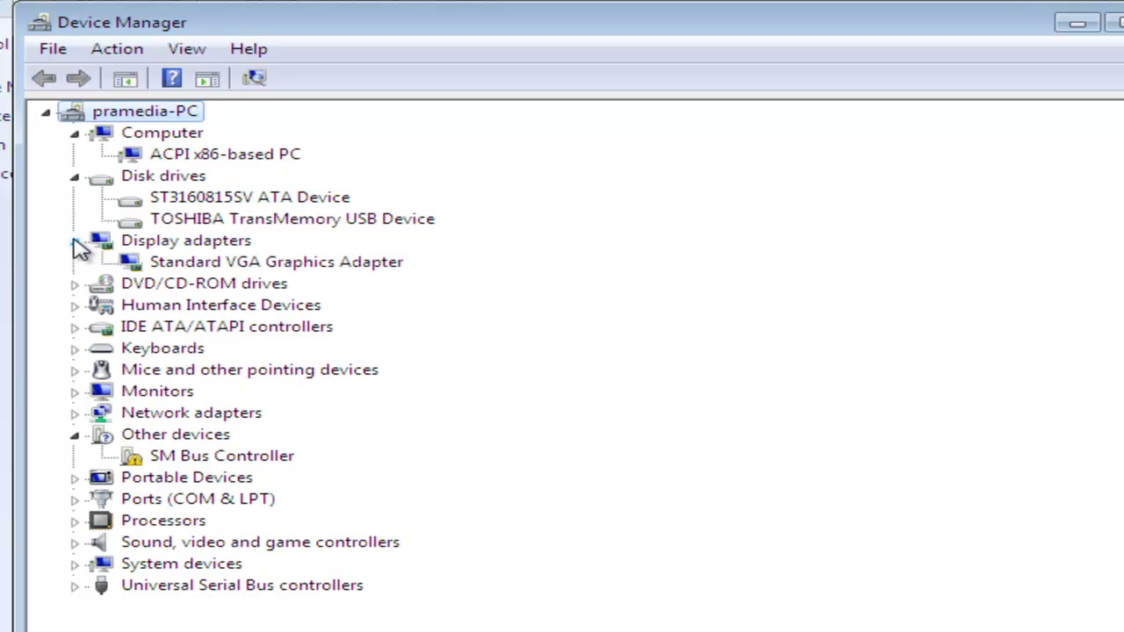
click(74, 286)
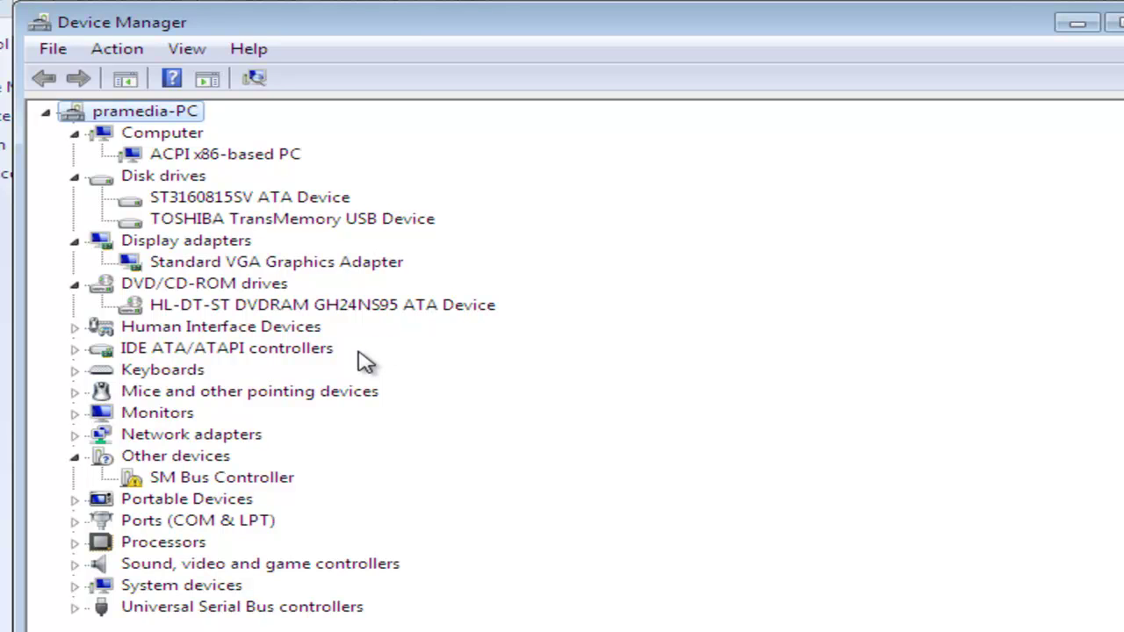
click(73, 328)
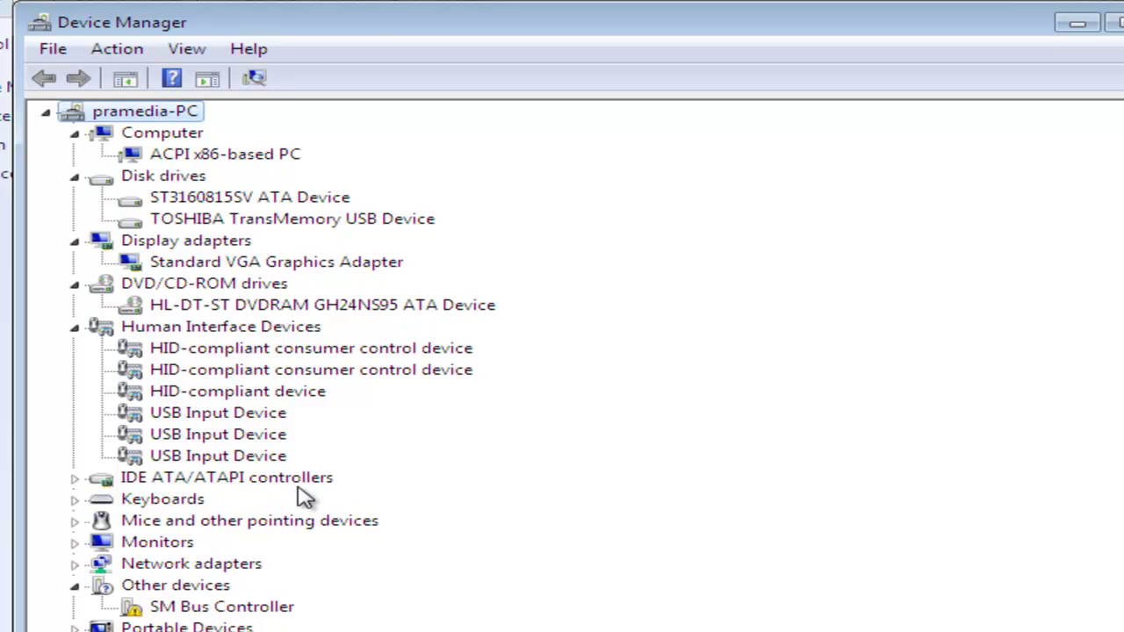
- Expand the Keyboards, Monitors and Network adapters categories to inspect their devices
click(74, 500)
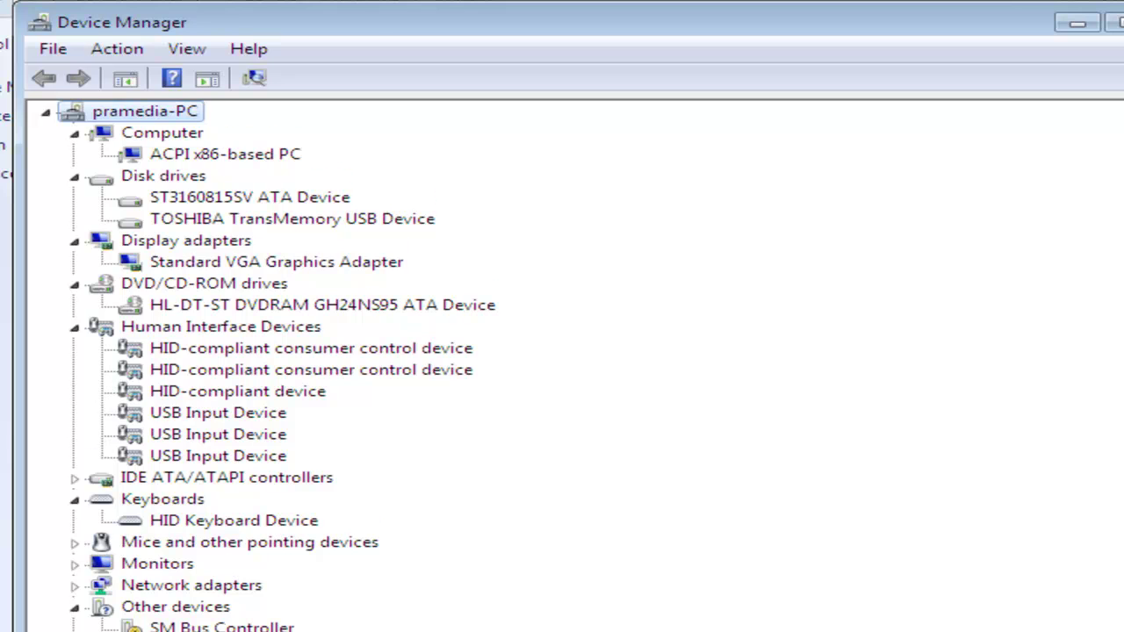
scroll(966, 469, down, 2)
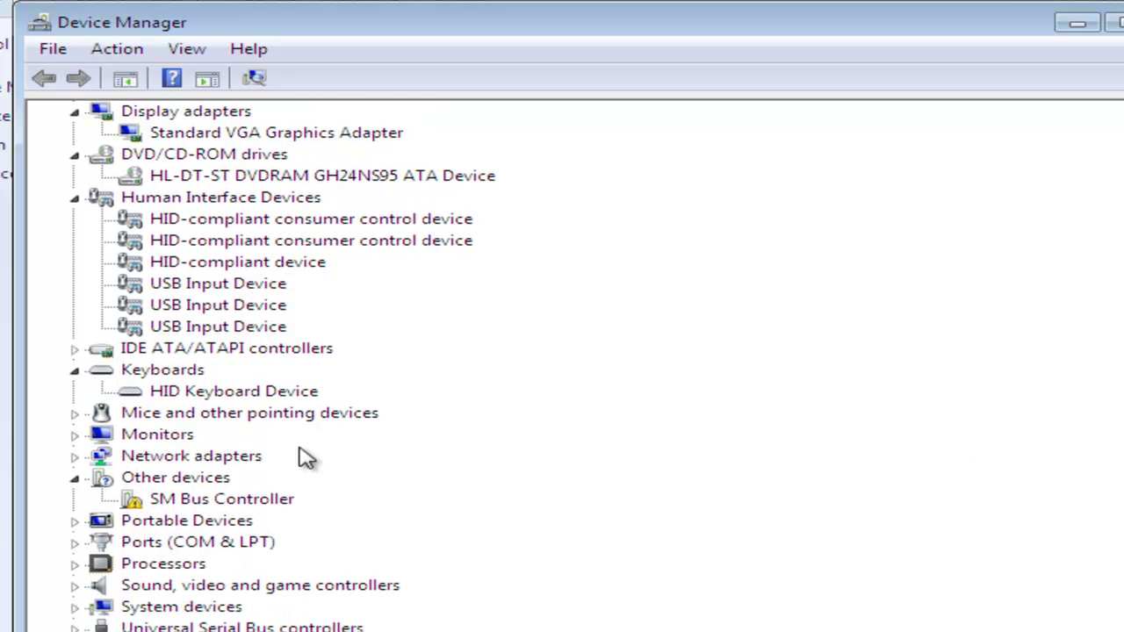
click(74, 434)
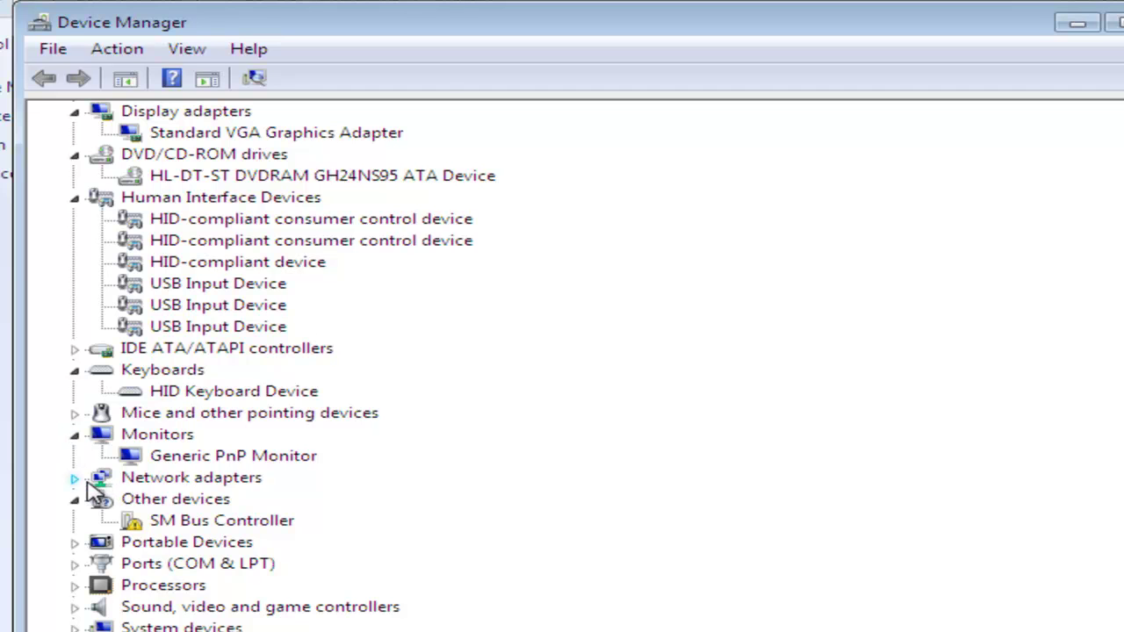
click(75, 477)
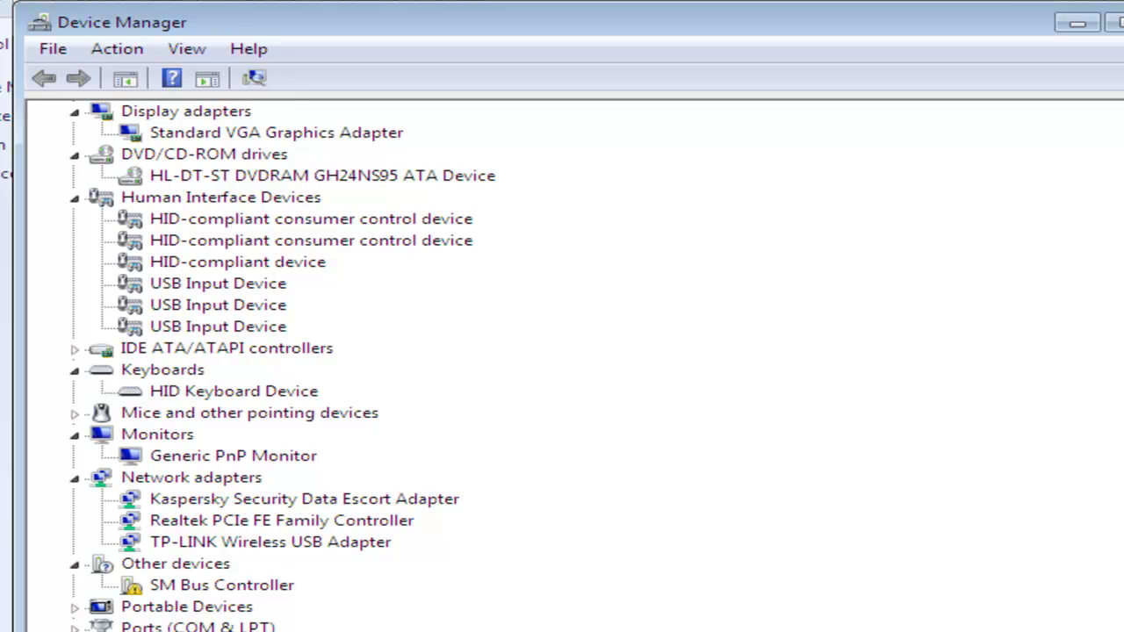
scroll(907, 547, down, 2)
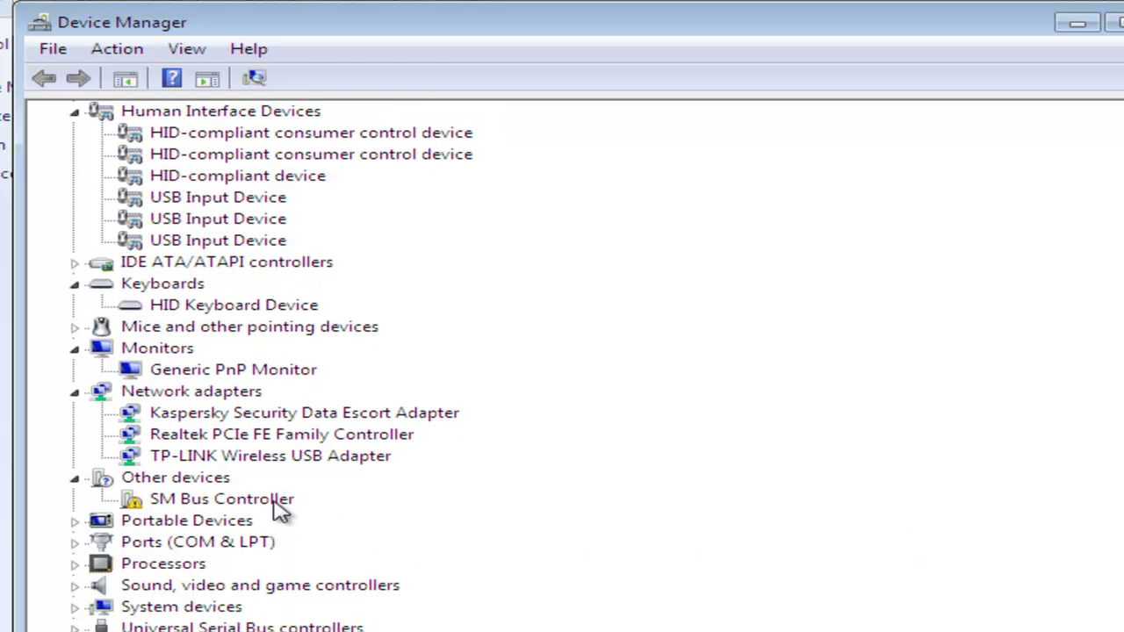
- Select the SM Bus Controller under Other devices and expand the Portable Devices category to inspect its device
click(279, 502)
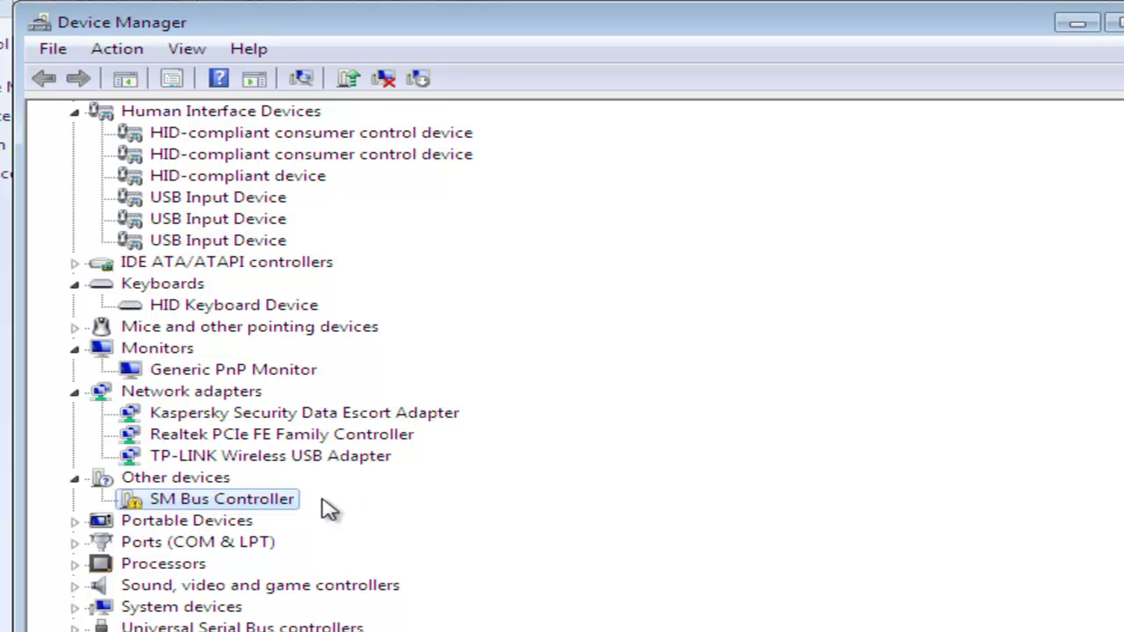
click(75, 521)
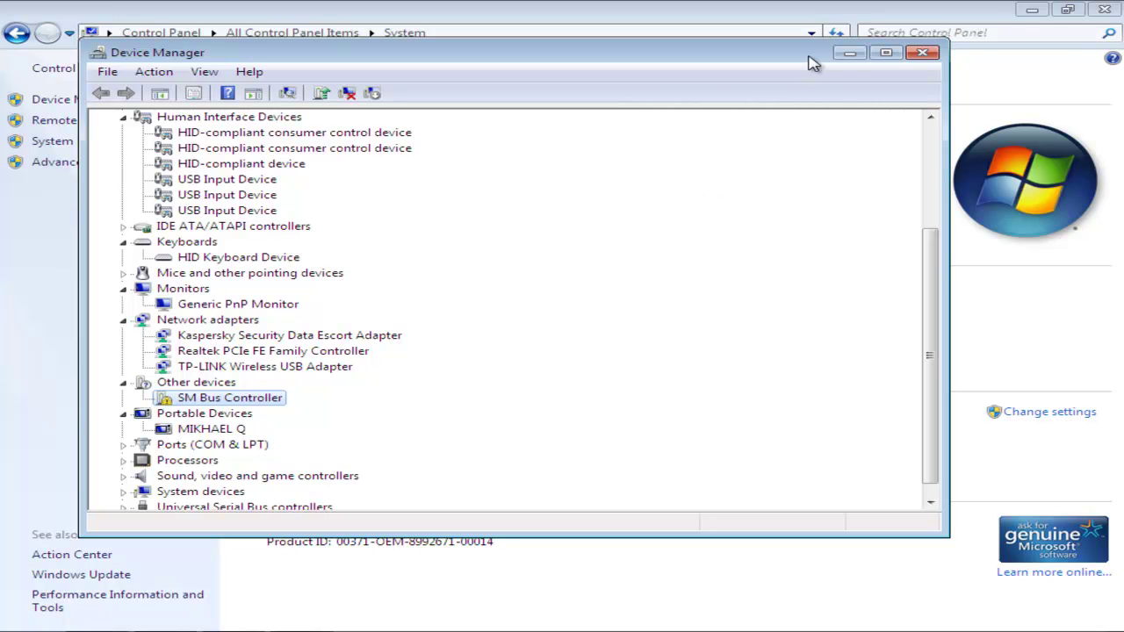
- Minimize the Device Manager and System windows and open removable drive G: from Computer to view its contents
click(850, 54)
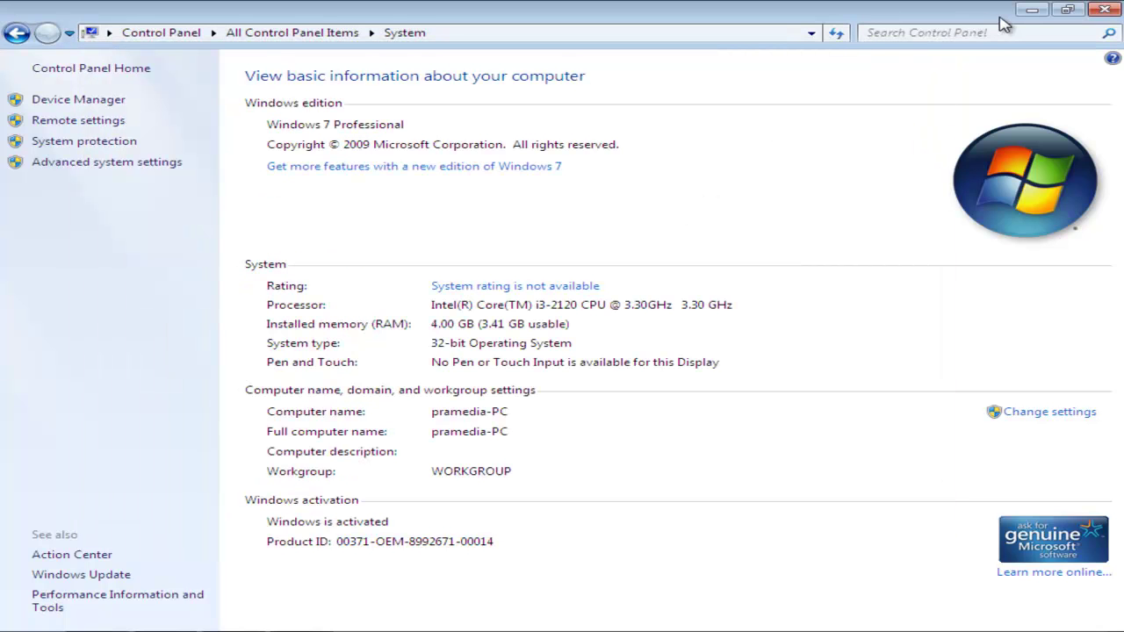
click(1029, 11)
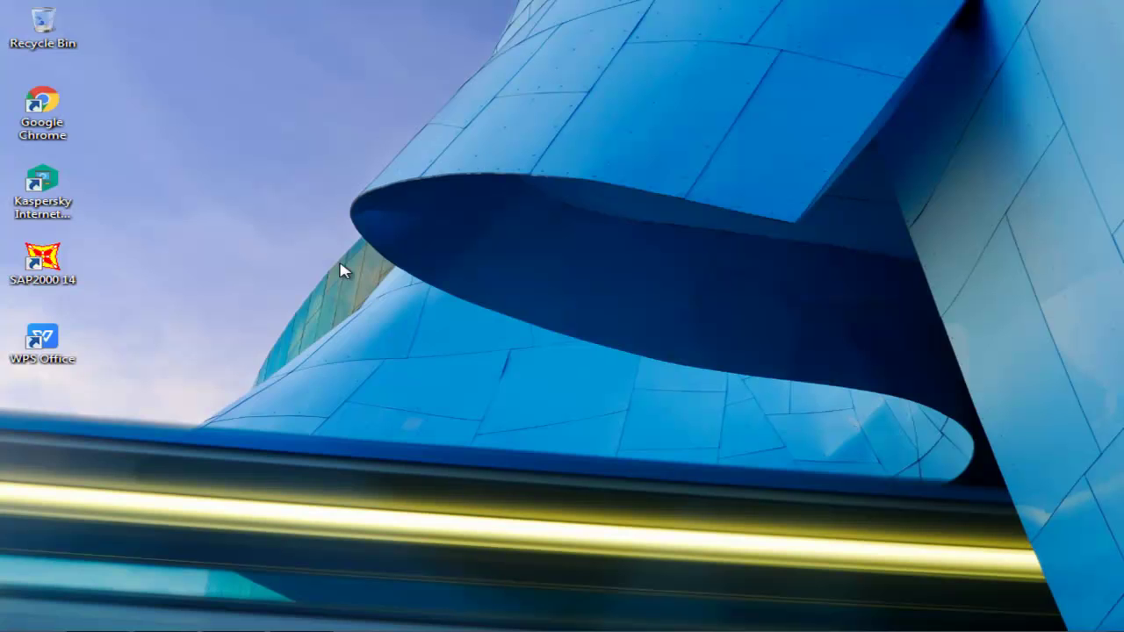
click(23, 586)
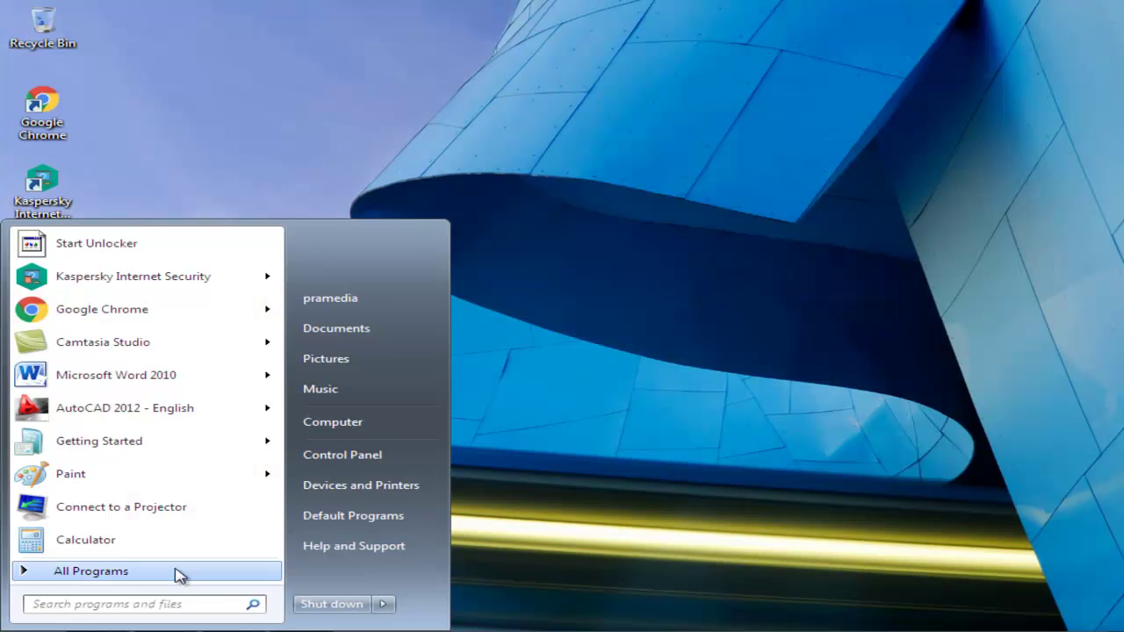
click(340, 420)
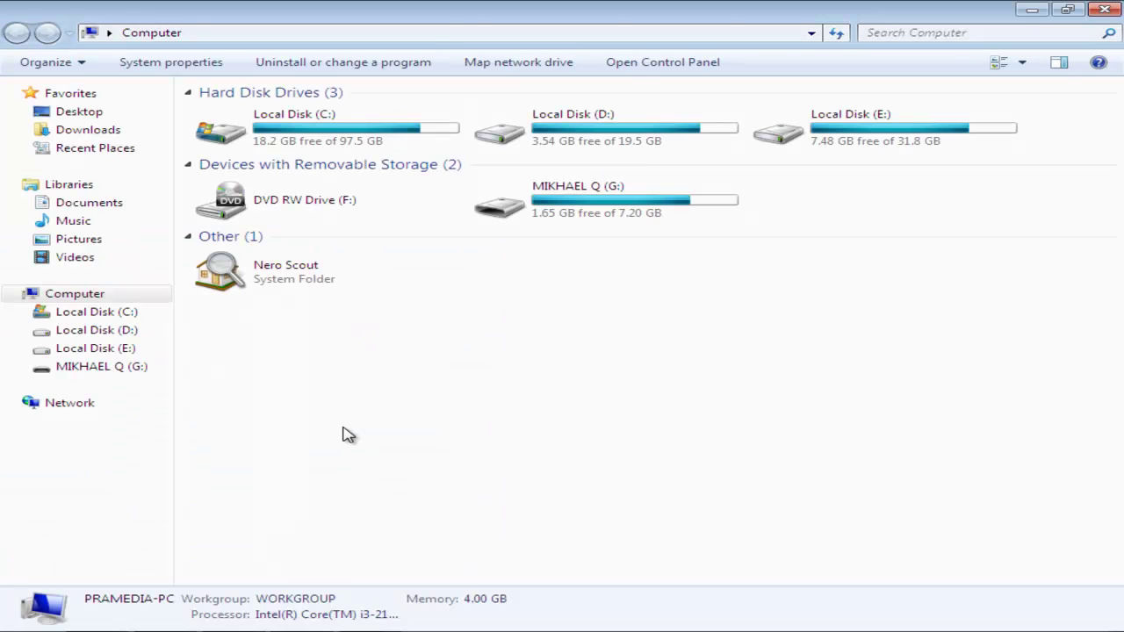
click(127, 375)
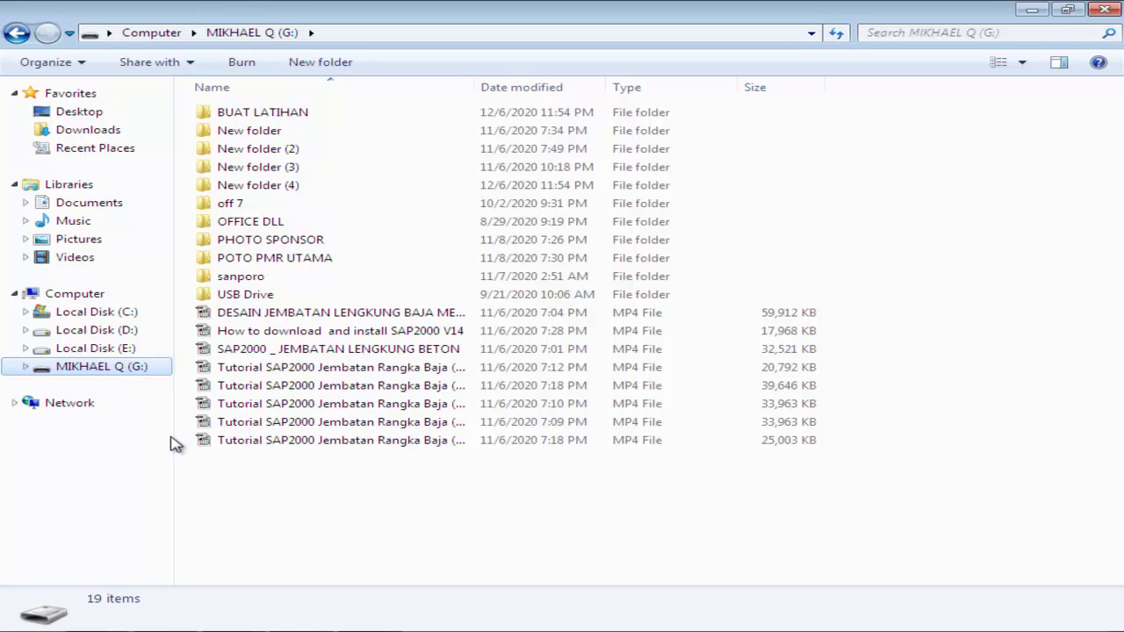
- Bring Device Manager back, move it aside to compare its portable device with drive G:, and close it
click(296, 629)
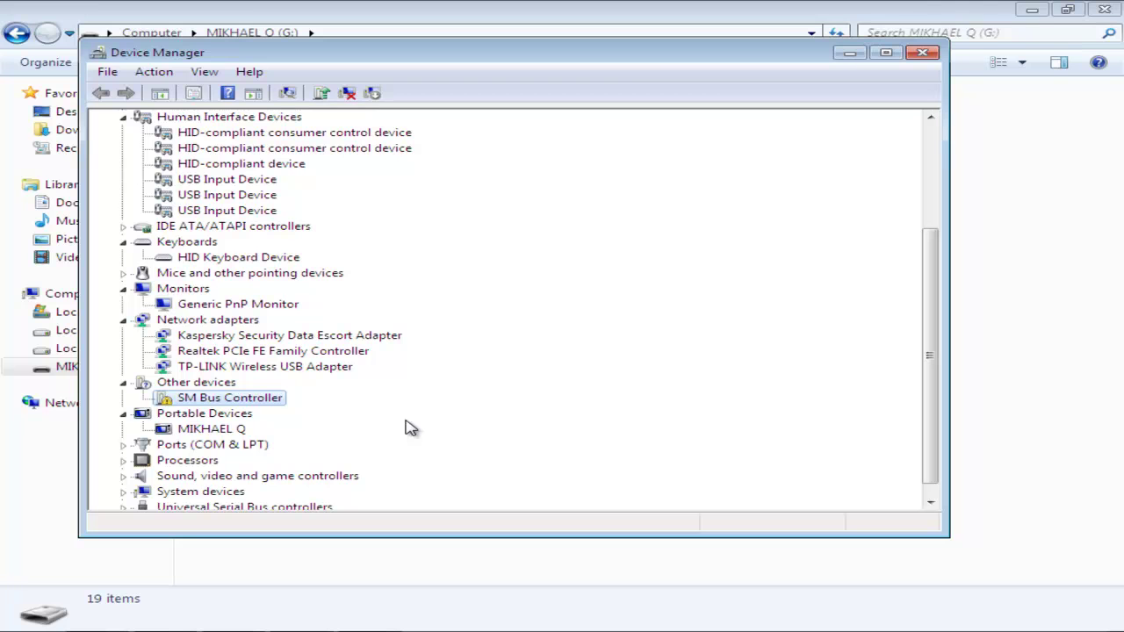
drag(656, 57, 801, 75)
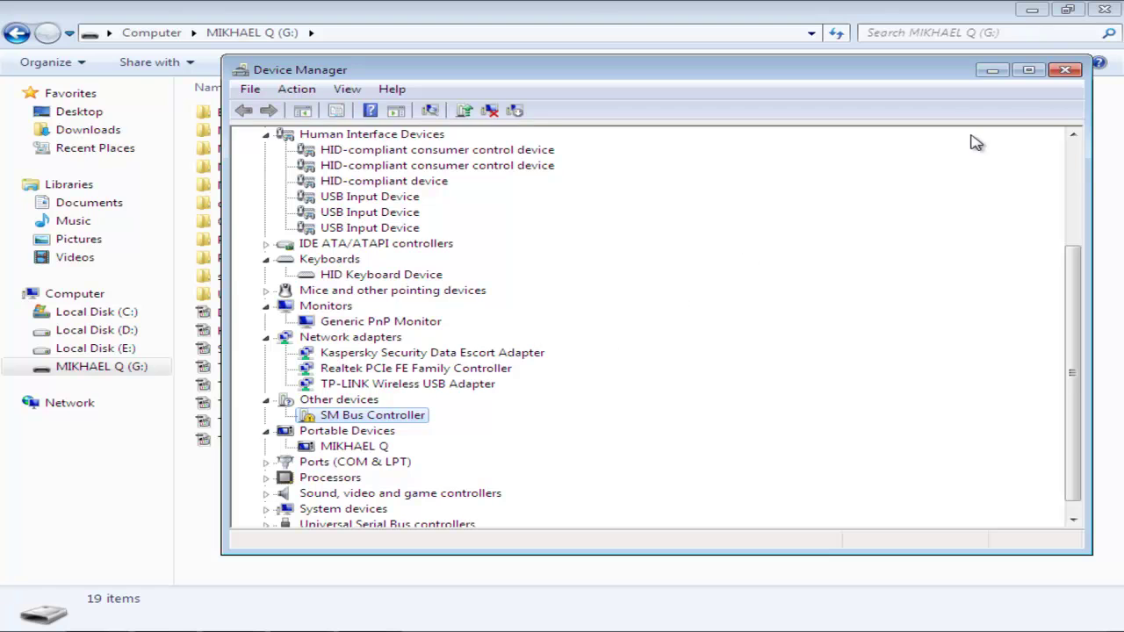
click(1065, 69)
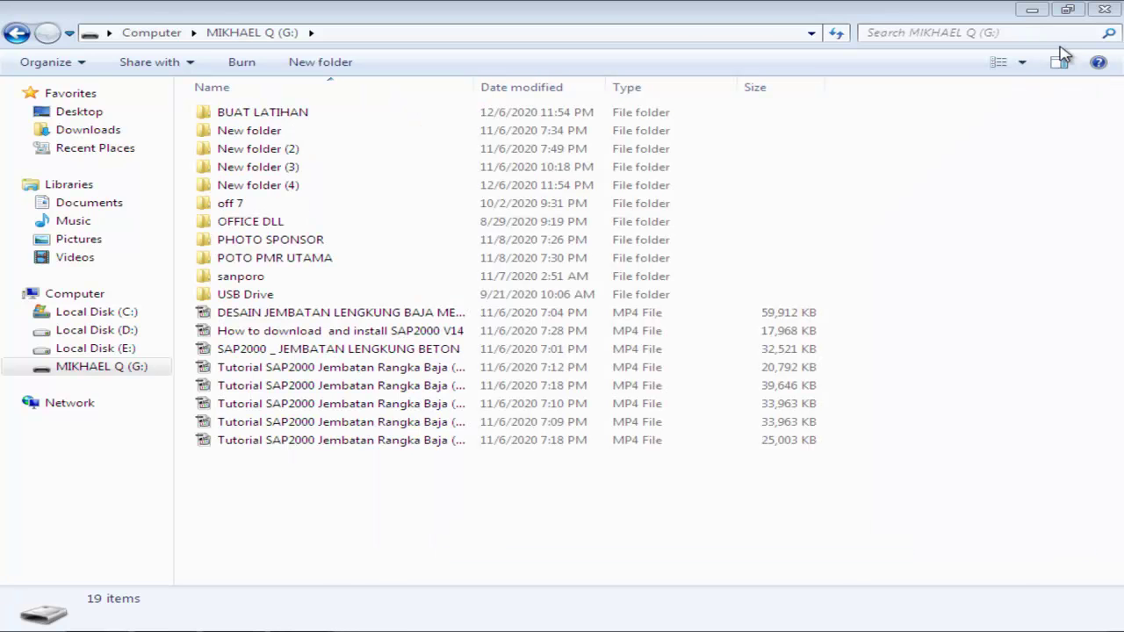
- Close the drive G: window and bring the Control Panel's System page back up
click(1104, 9)
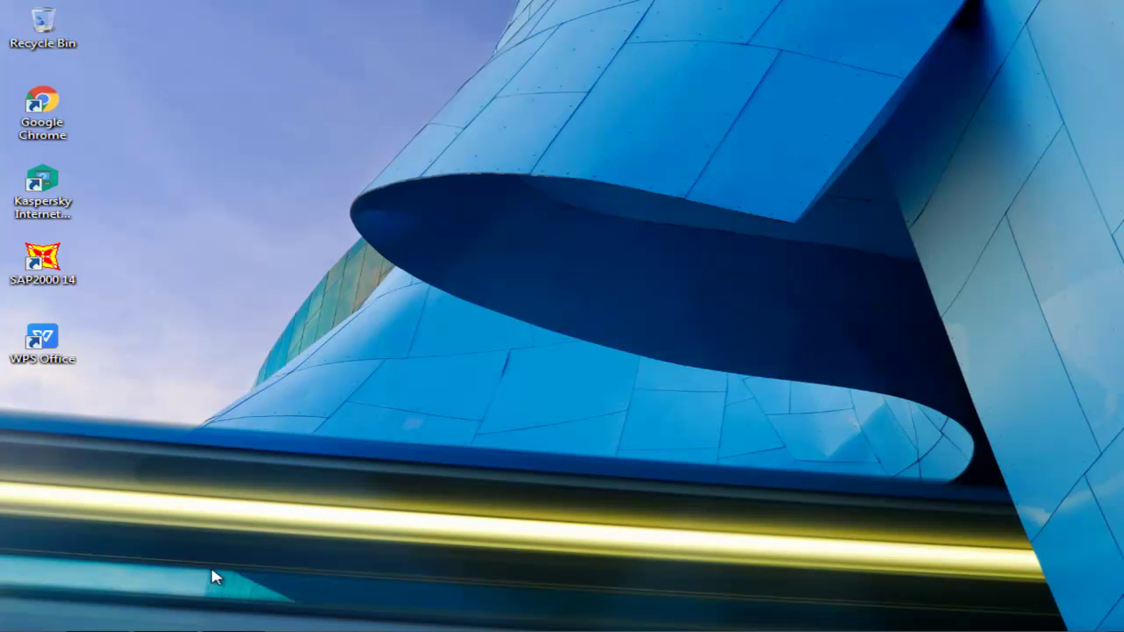
key(super+Pause)
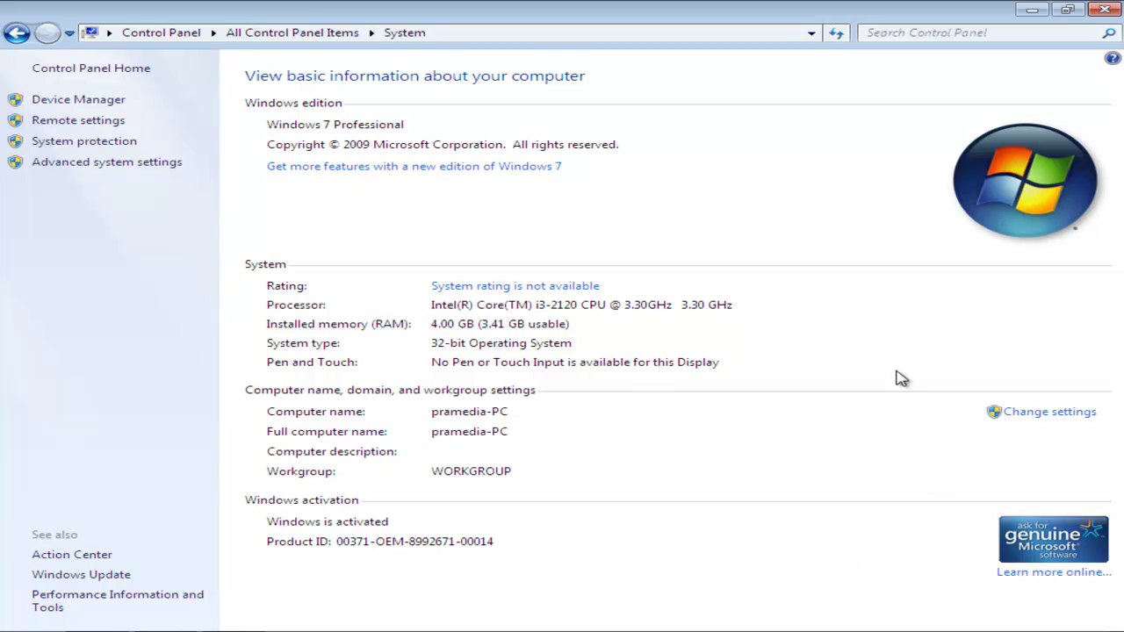